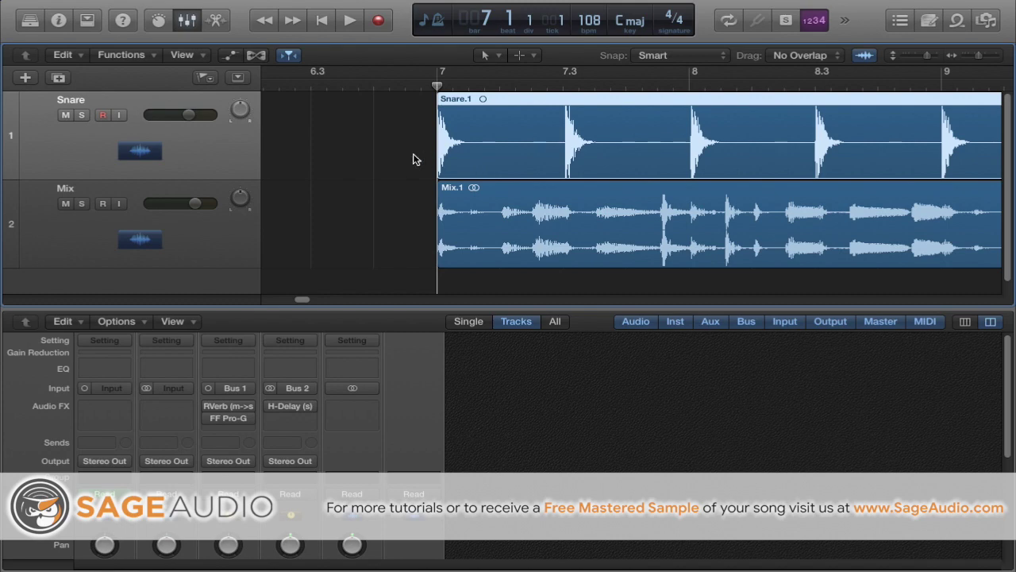
- Play the dry snare with the mix from bar 7, soloing and unsoloing the Snare track to compare
{"action": "key", "text": "space"}
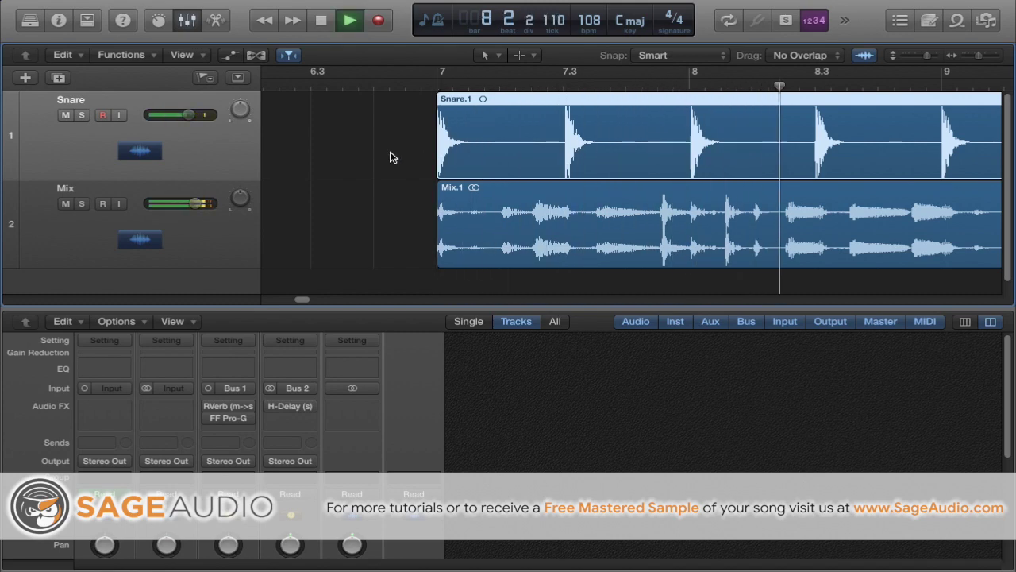
{"action": "key", "text": "s"}
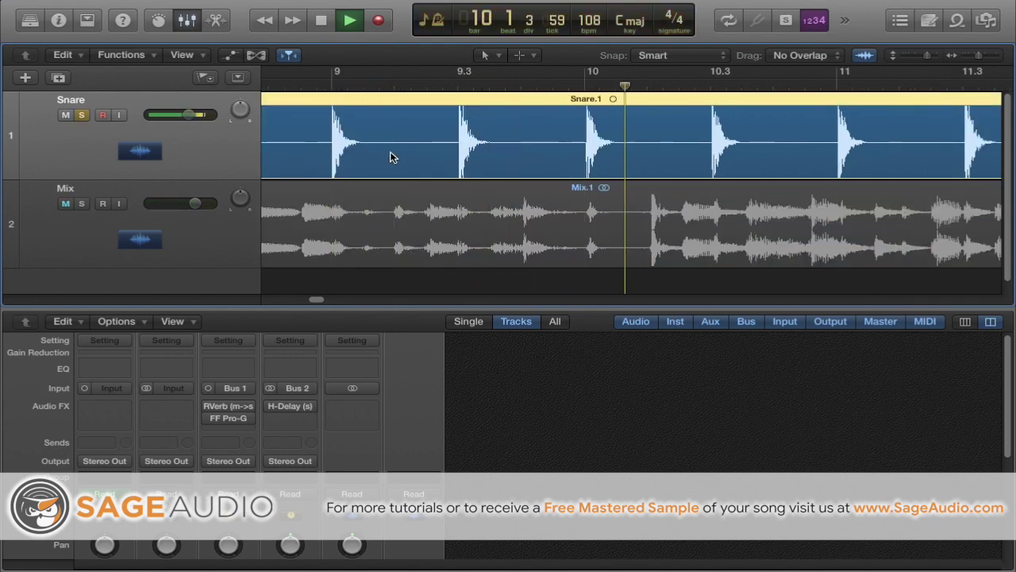
{"action": "key", "text": "s"}
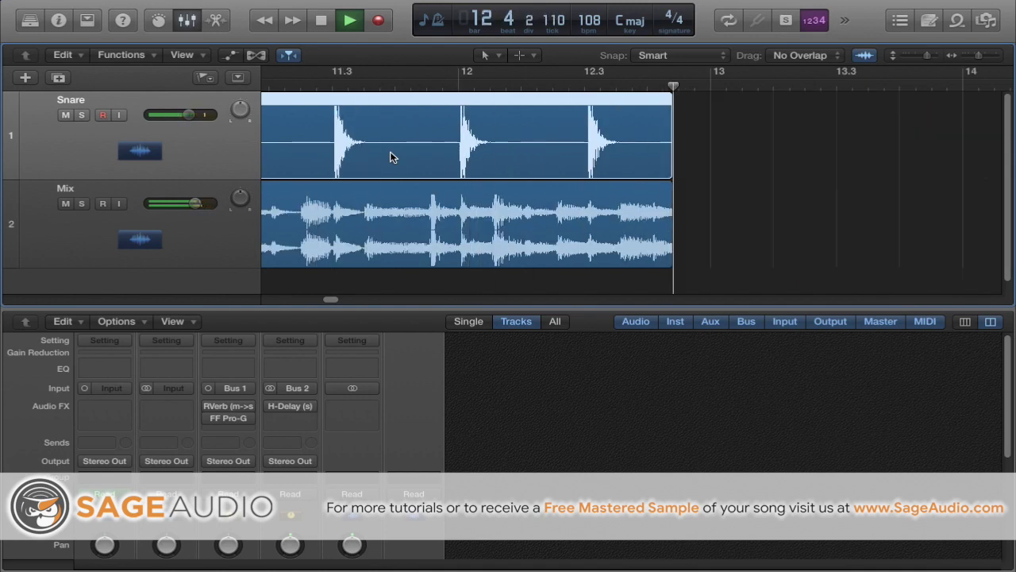
{"action": "key", "text": "space"}
- Rewind the song and place the playhead at bar 7, where the Snare and Mix regions start
{"action": "key", "text": "comma"}
{"action": "key", "text": "comma"}
{"action": "key", "text": "comma"}
{"action": "key", "text": "comma"}
{"action": "key", "text": "comma"}
{"action": "key", "text": "comma"}
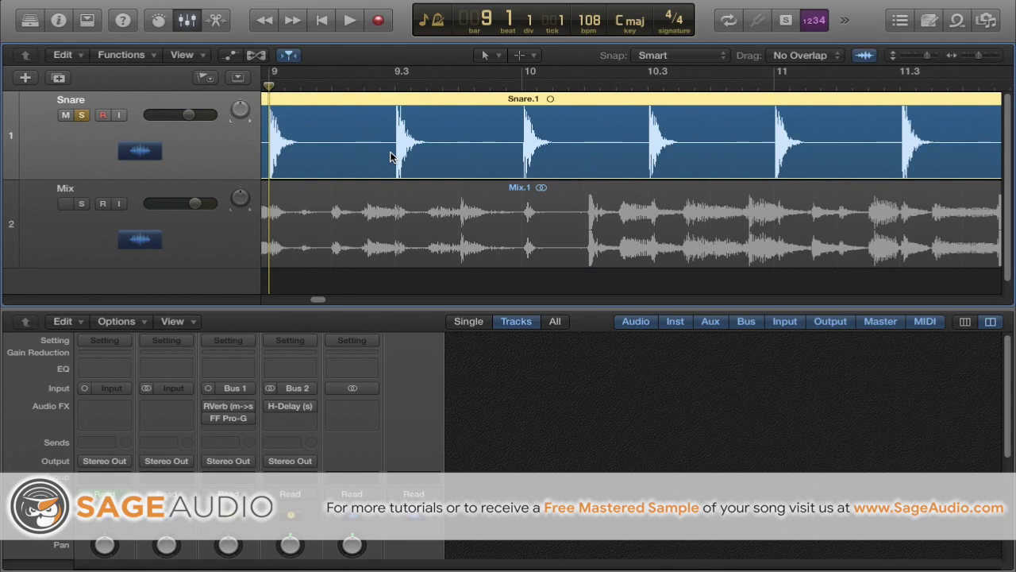
{"action": "key", "text": "comma"}
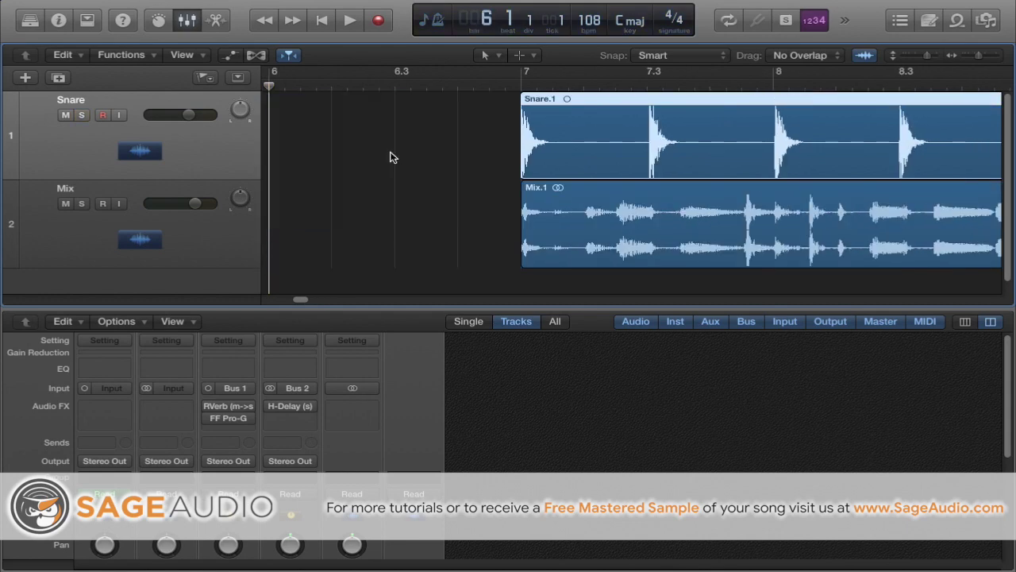
{"action": "left_click", "coordinate": [523, 87]}
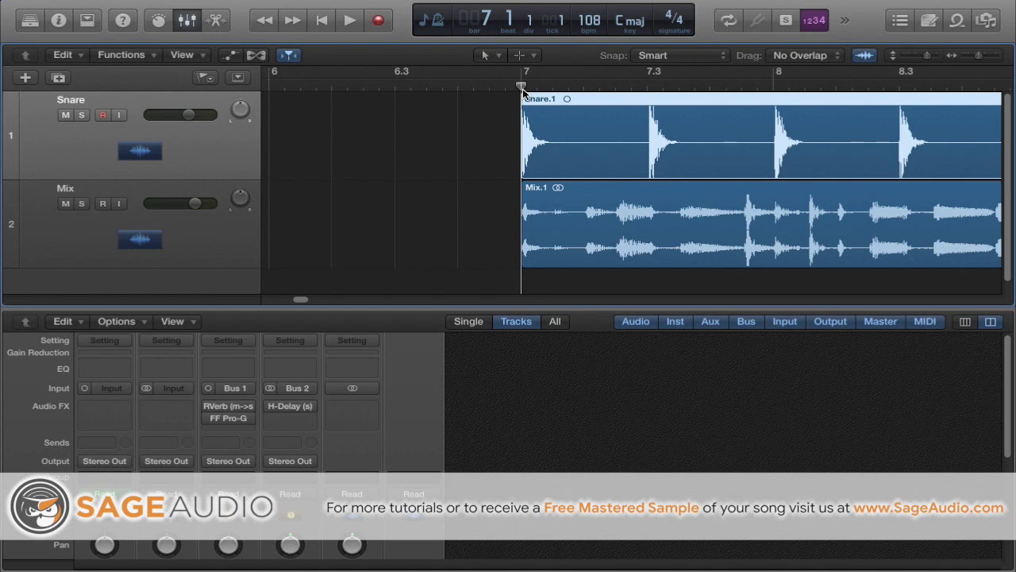
- Add a send from the Snare channel to Bus 1 (GVerb) and raise its send level
{"action": "left_click", "coordinate": [111, 443]}
{"action": "mouse_move", "coordinate": [137, 510]}
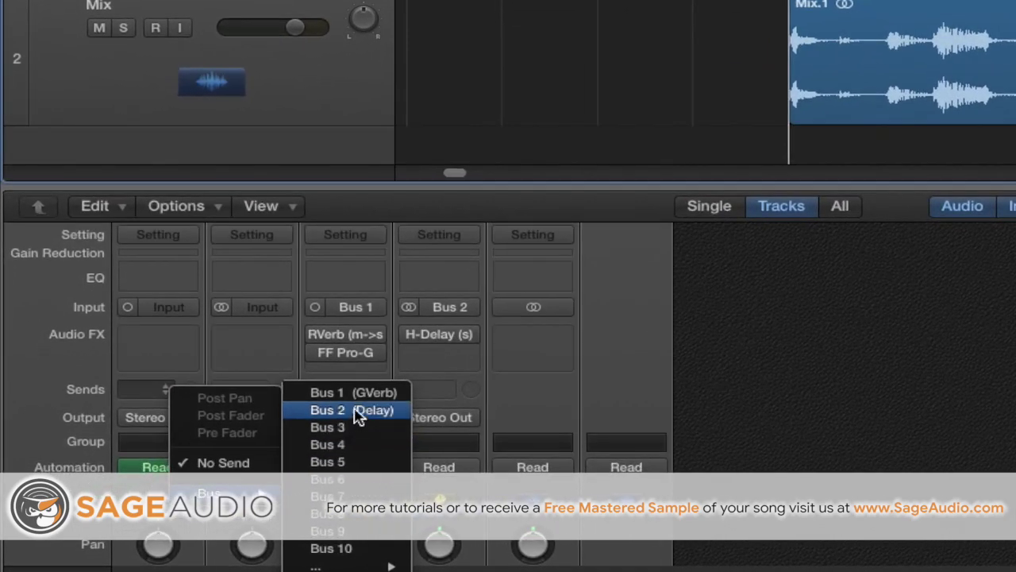
{"action": "left_click", "coordinate": [357, 394]}
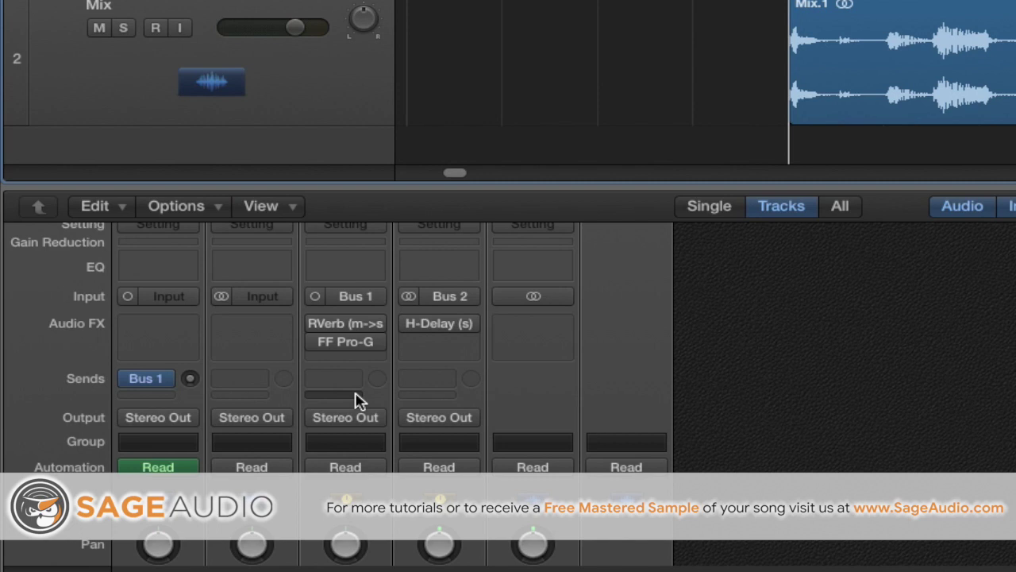
{"action": "left_click", "coordinate": [191, 380]}
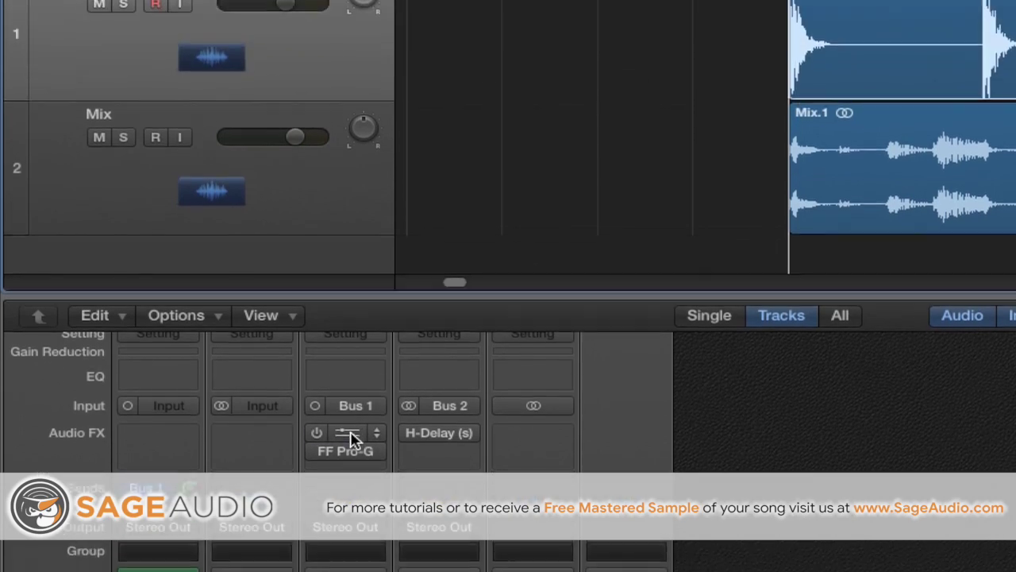
- Open the RVerb plug-in on the GVerb channel and divide 60000 by 108 in Calculator
{"action": "left_click", "coordinate": [350, 330]}
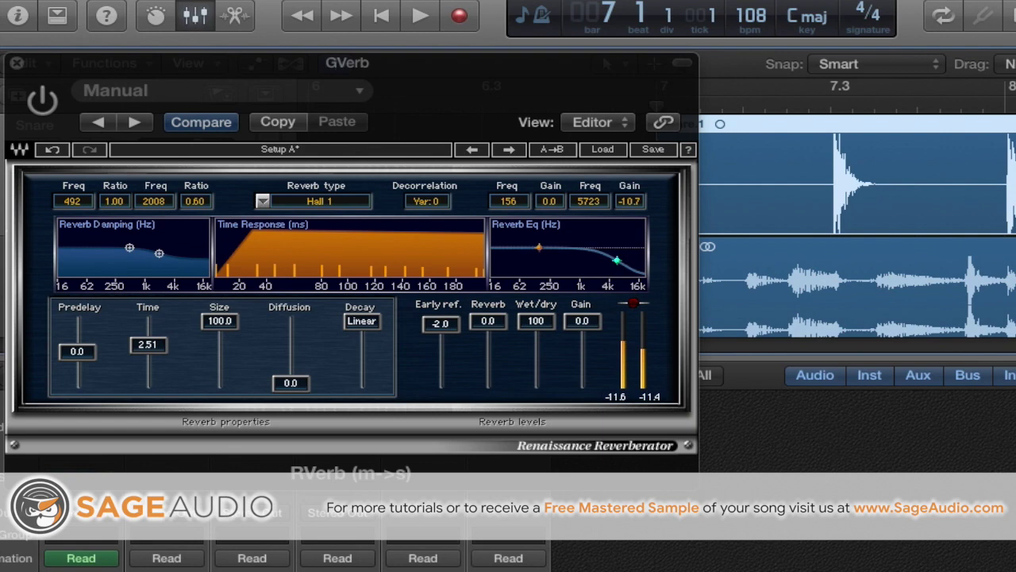
{"action": "left_click", "coordinate": [801, 569]}
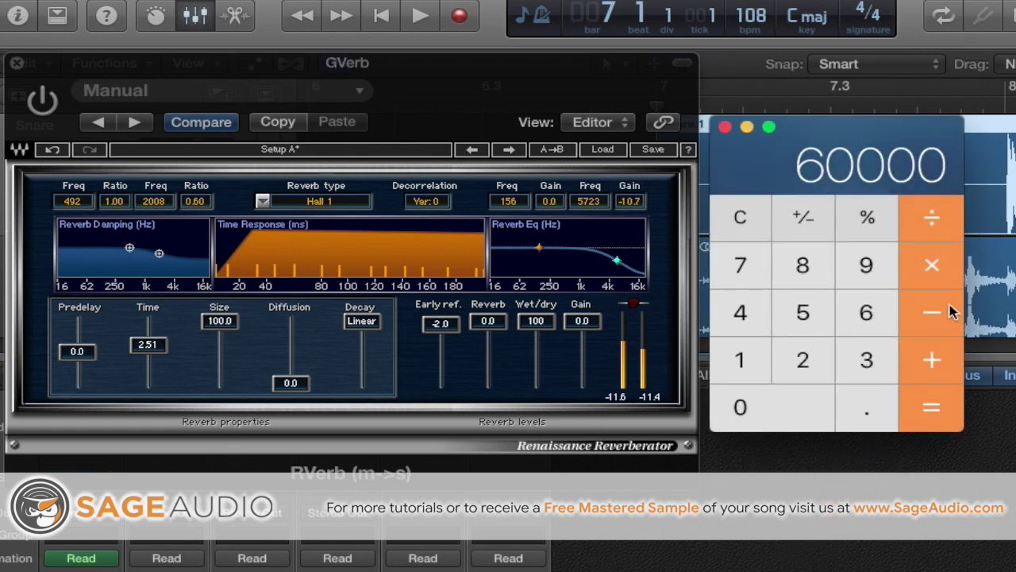
{"action": "left_click", "coordinate": [934, 228]}
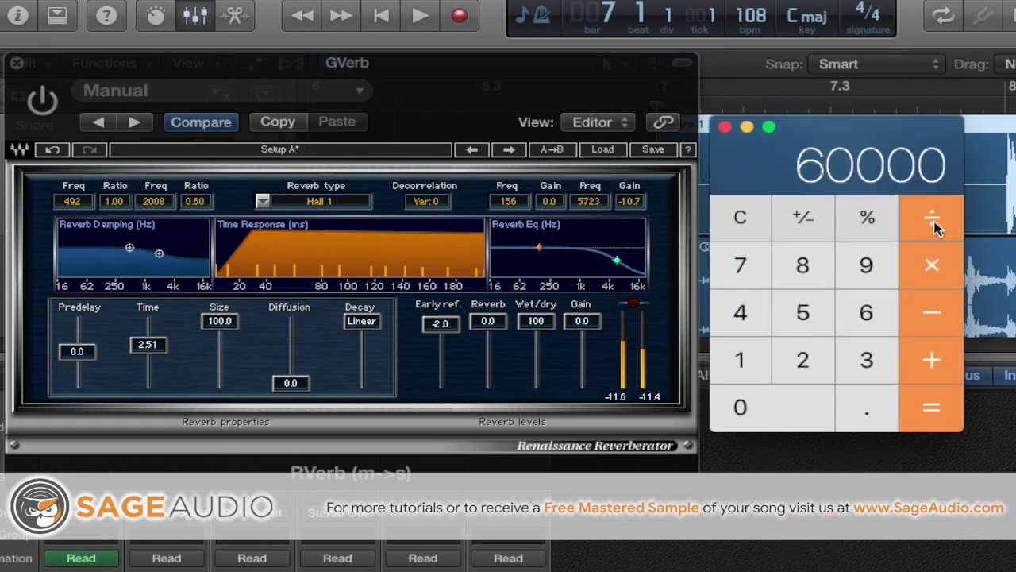
{"action": "left_click", "coordinate": [747, 361]}
{"action": "left_click", "coordinate": [754, 405]}
{"action": "left_click", "coordinate": [814, 278]}
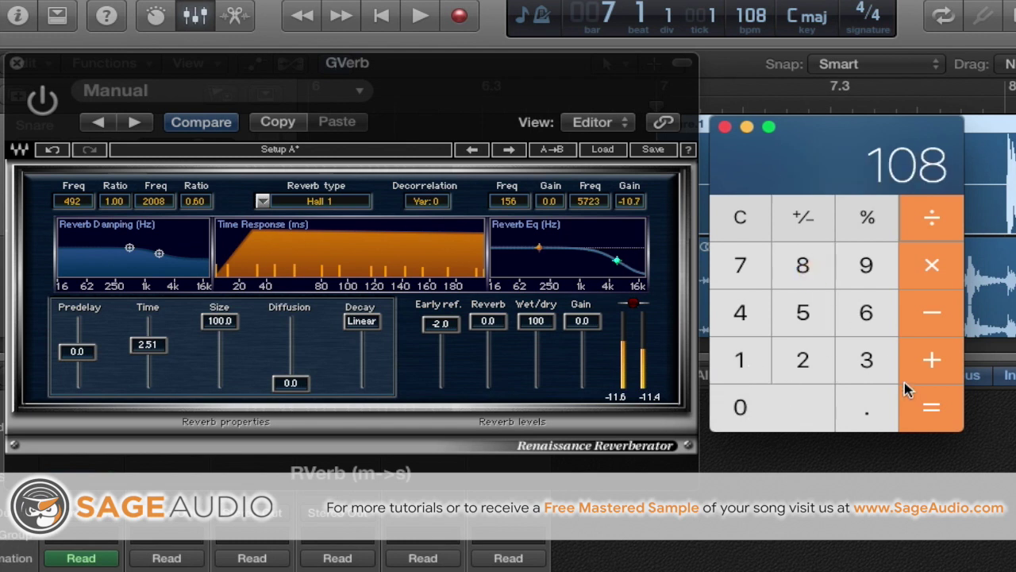
{"action": "left_click", "coordinate": [921, 412]}
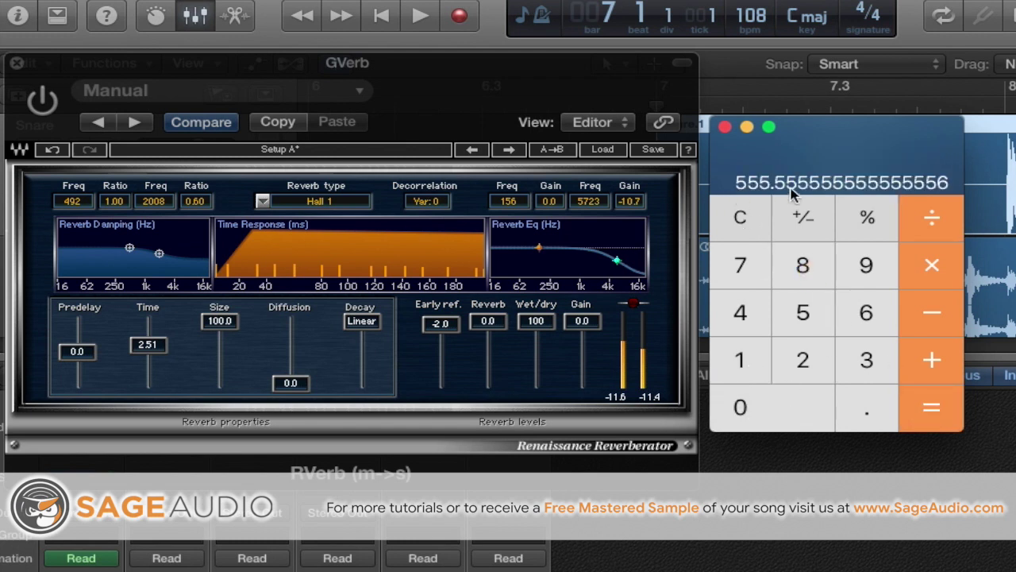
- Multiply the beat length in Calculator by 4
{"action": "left_click", "coordinate": [915, 266]}
{"action": "left_click", "coordinate": [737, 318]}
{"action": "left_click", "coordinate": [931, 408]}
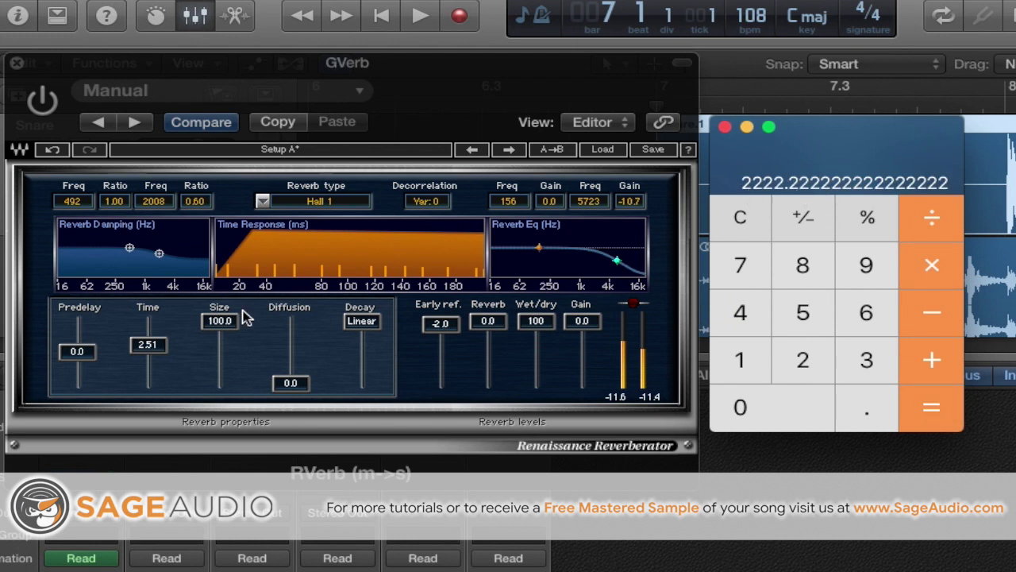
- Set the RVerb reverb time to 2.22 and close both Calculator and the plug-in window
{"action": "left_click_drag", "start_coordinate": [159, 356], "coordinate": [154, 376]}
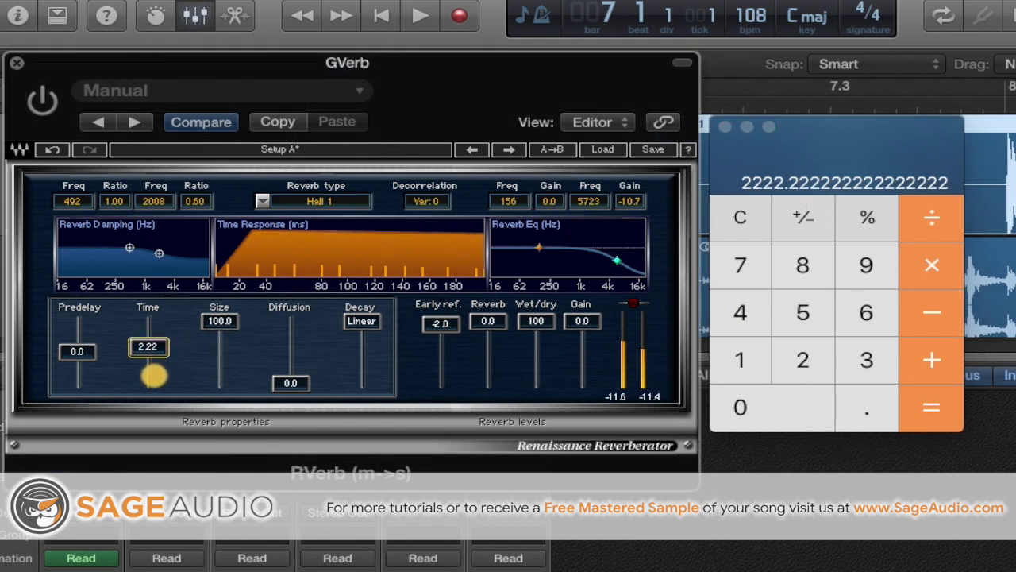
{"action": "left_click", "coordinate": [725, 127]}
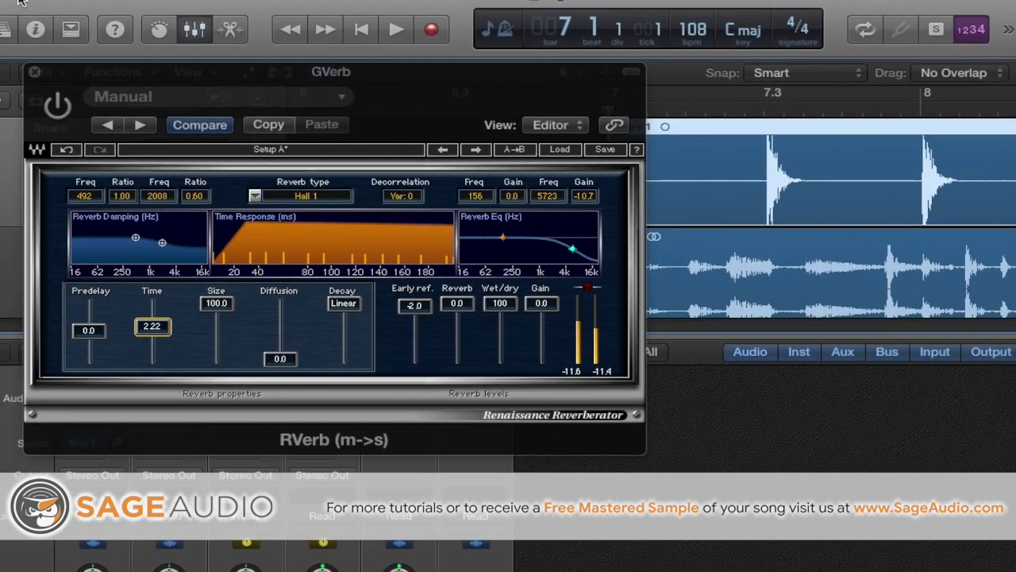
{"action": "left_click", "coordinate": [16, 63]}
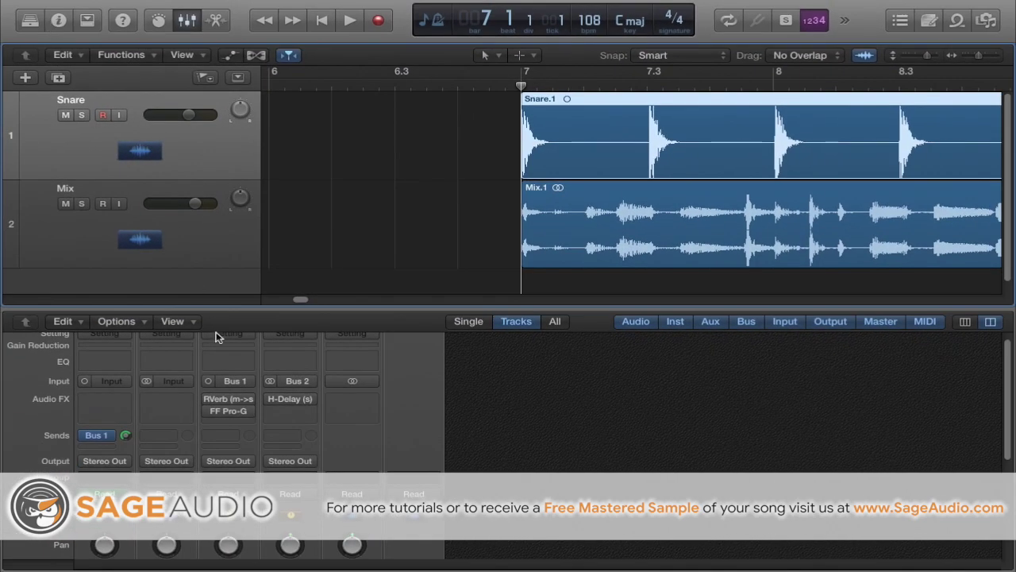
- Reopen RVerb on the GVerb channel, switch the plug-in on and close its window
{"action": "left_click", "coordinate": [228, 402]}
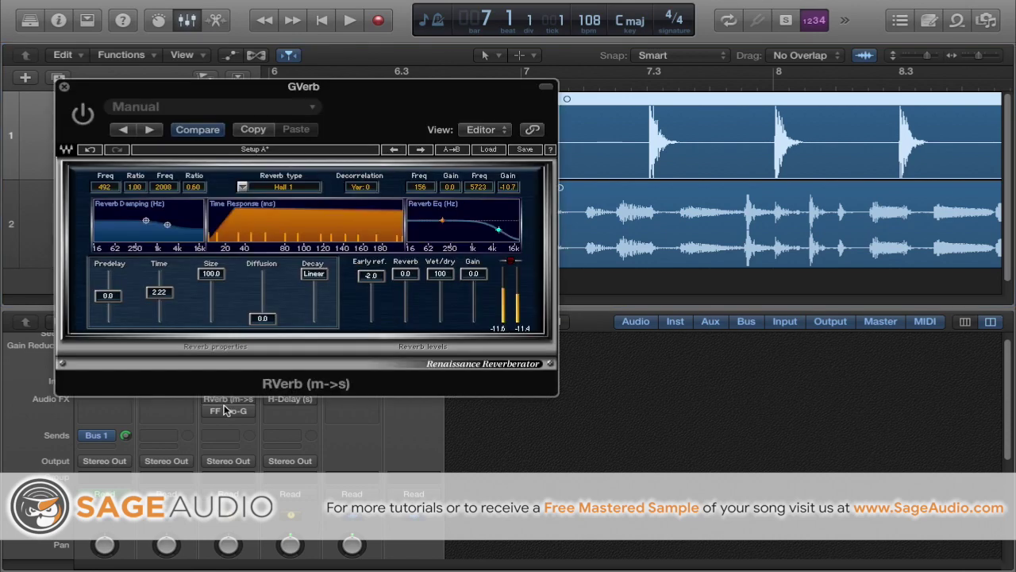
{"action": "left_click", "coordinate": [84, 116]}
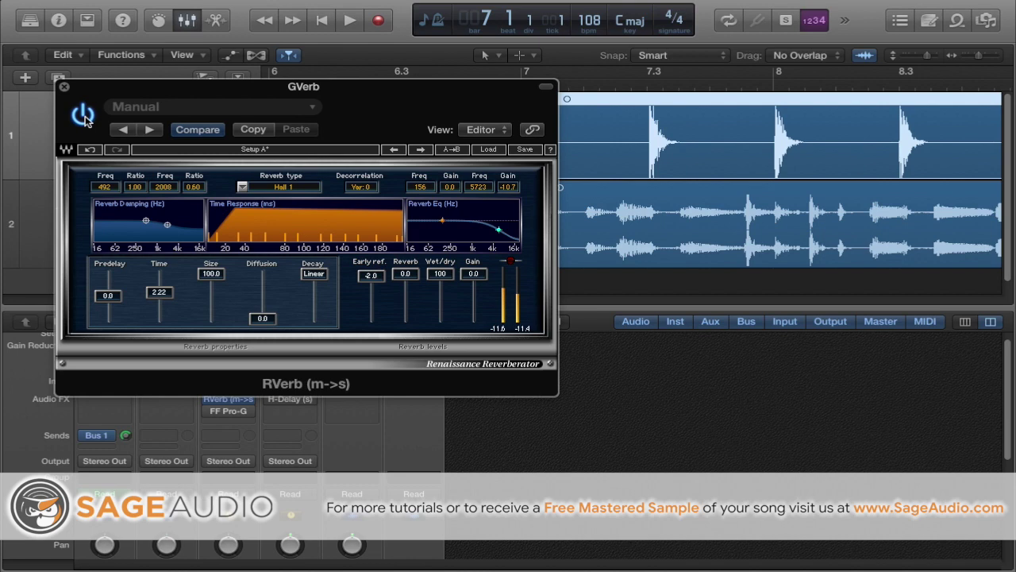
{"action": "left_click_drag", "start_coordinate": [97, 95], "coordinate": [127, 83]}
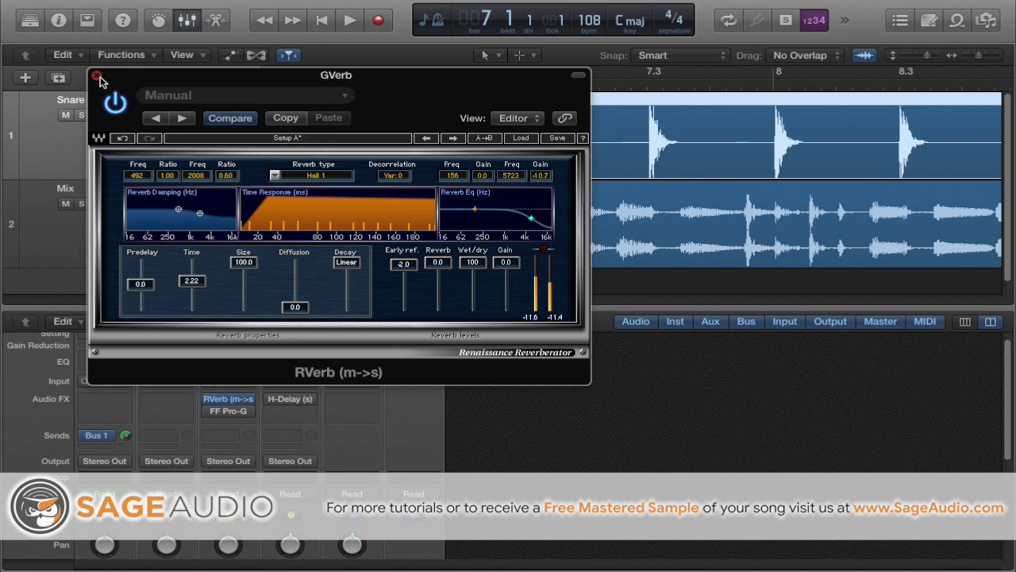
{"action": "left_click", "coordinate": [97, 78]}
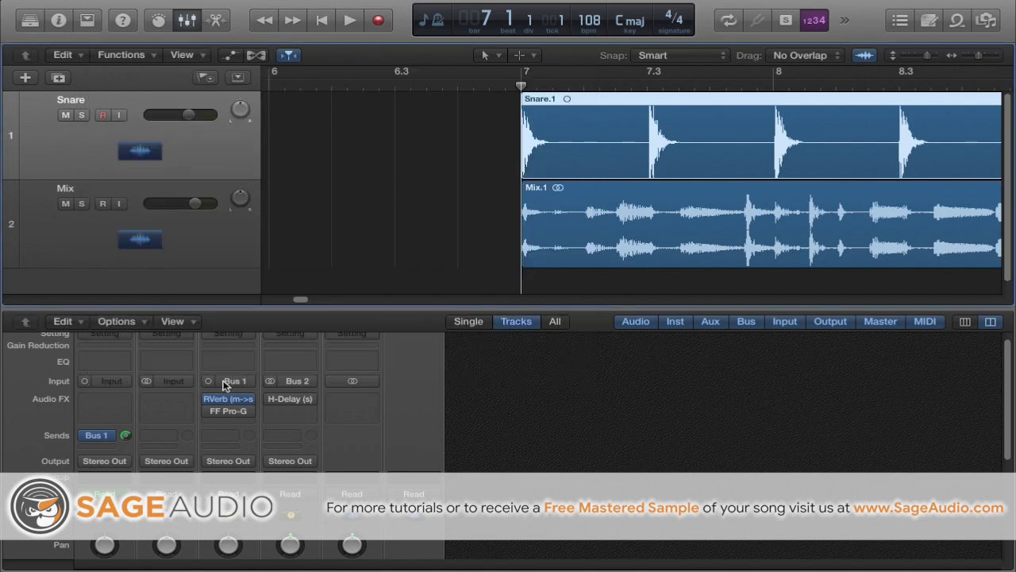
- Open the FF Pro-G gate on the GVerb channel, switch it on, and raise its knee
{"action": "left_click", "coordinate": [230, 411]}
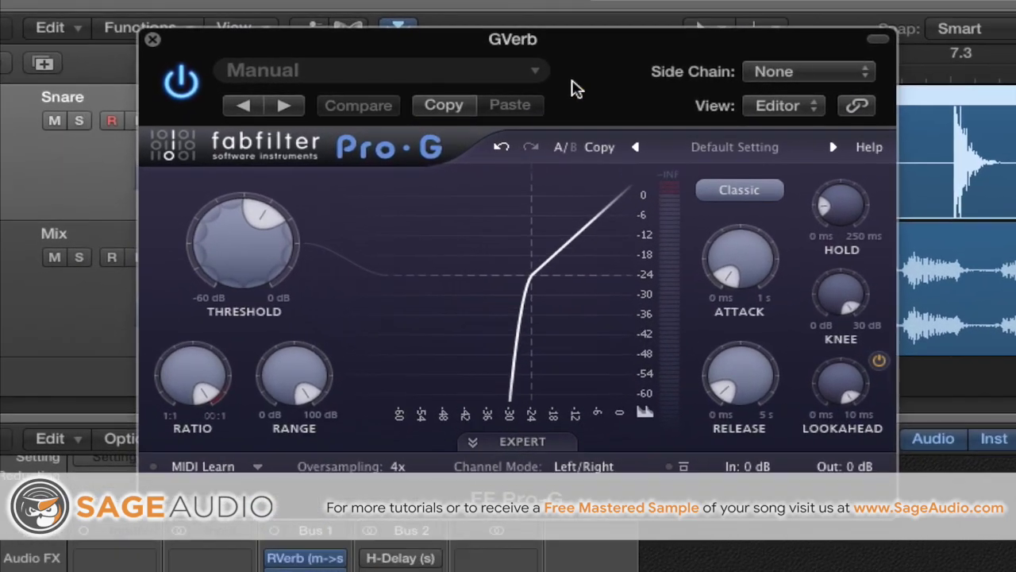
{"action": "mouse_move", "coordinate": [729, 387]}
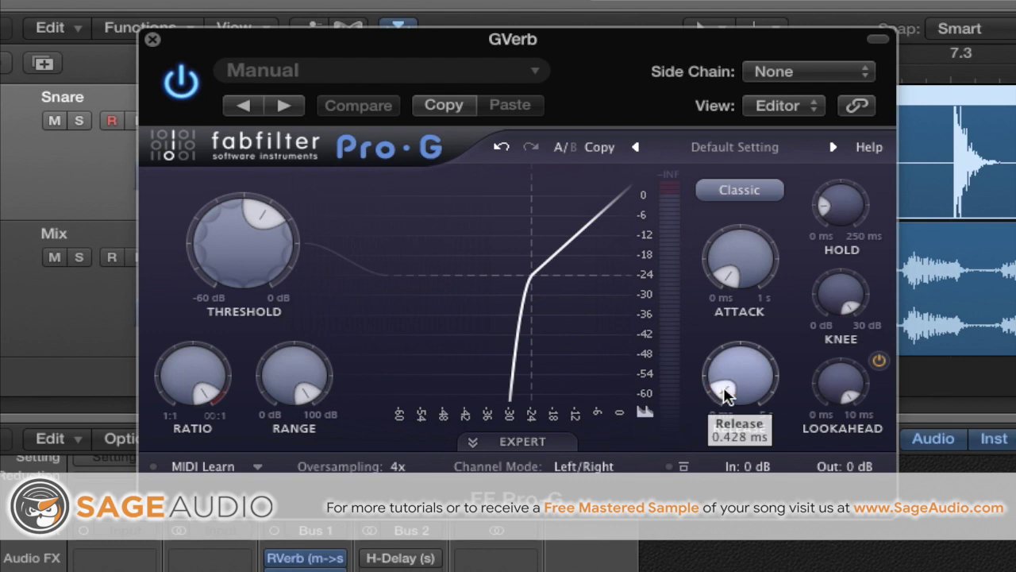
{"action": "mouse_move", "coordinate": [266, 256]}
{"action": "mouse_move", "coordinate": [186, 386]}
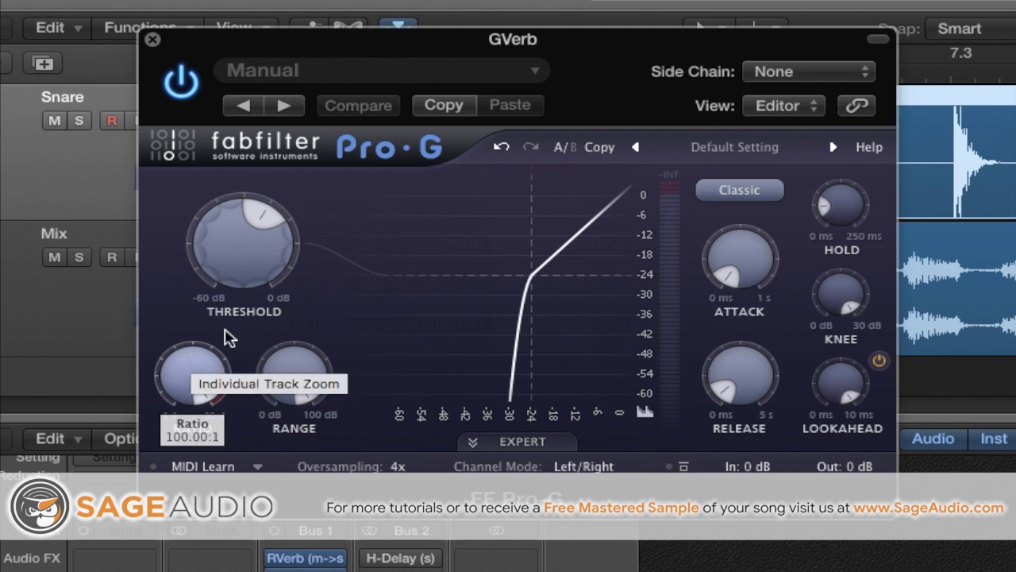
{"action": "left_click_drag", "start_coordinate": [822, 312], "coordinate": [862, 105]}
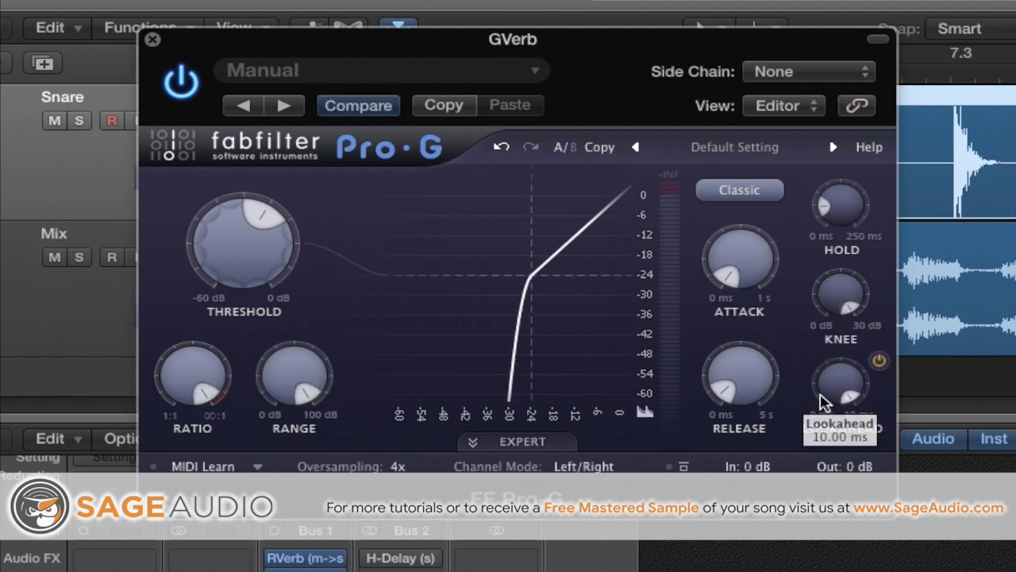
- Set the Pro-G gate's lookahead to 10 ms and oversampling to 4x, and close its window
{"action": "left_click", "coordinate": [832, 405]}
{"action": "left_click_drag", "start_coordinate": [832, 405], "coordinate": [818, 296]}
{"action": "left_click", "coordinate": [401, 478]}
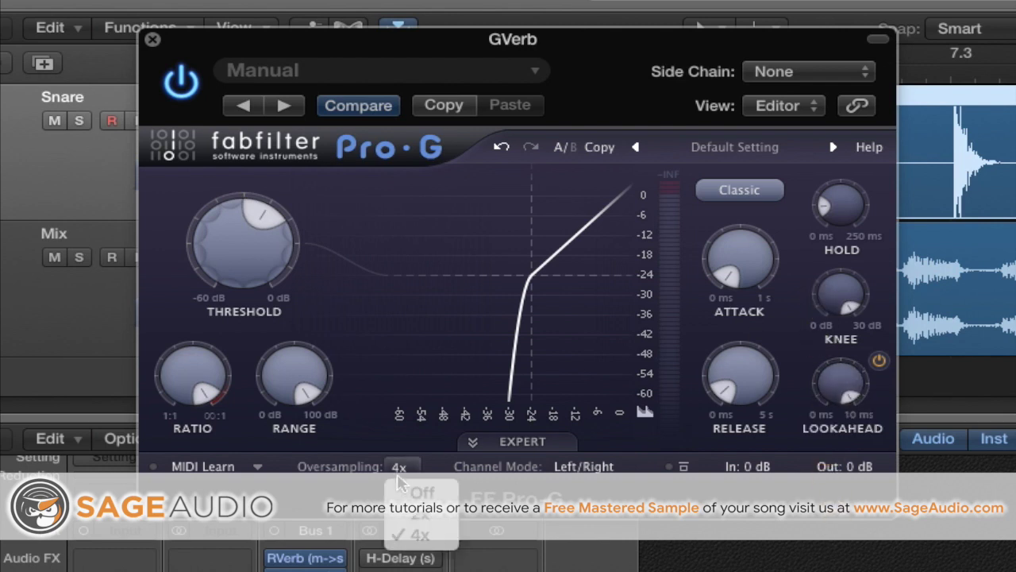
{"action": "left_click", "coordinate": [432, 539]}
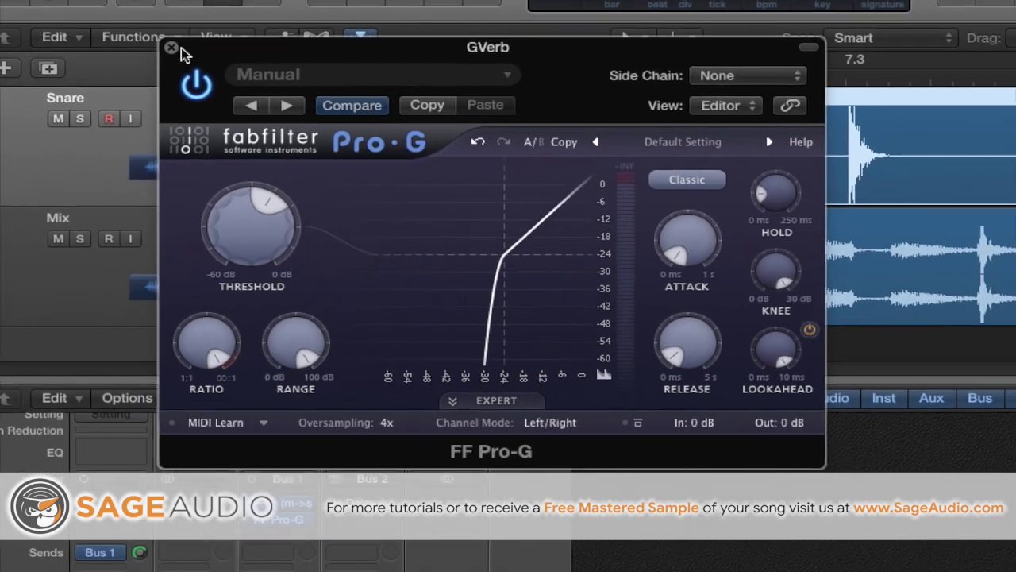
{"action": "left_click", "coordinate": [172, 48]}
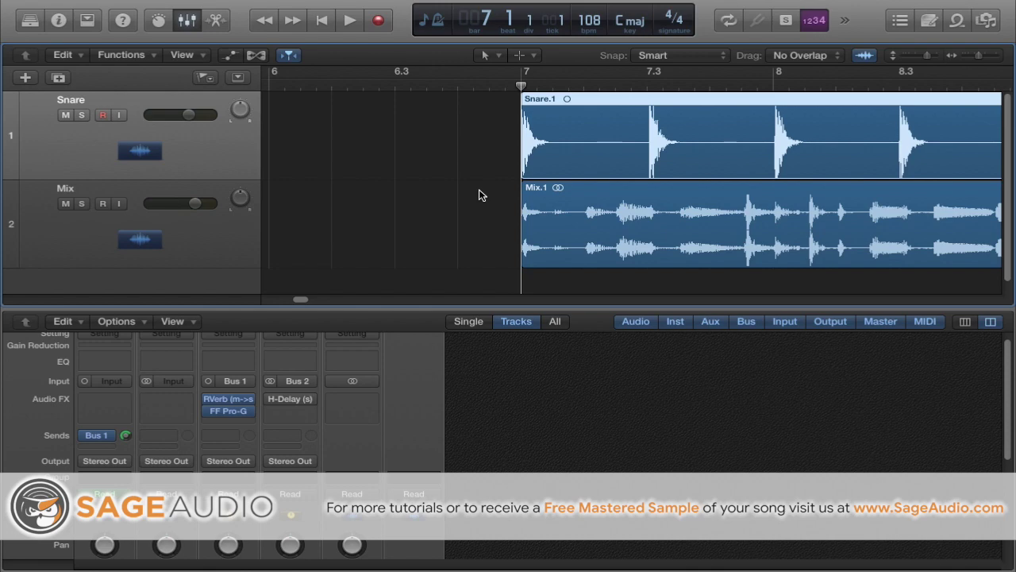
- Play the snare with gated reverb in the mix, soloing and unsoloing the Snare track to compare
{"action": "key", "text": "space"}
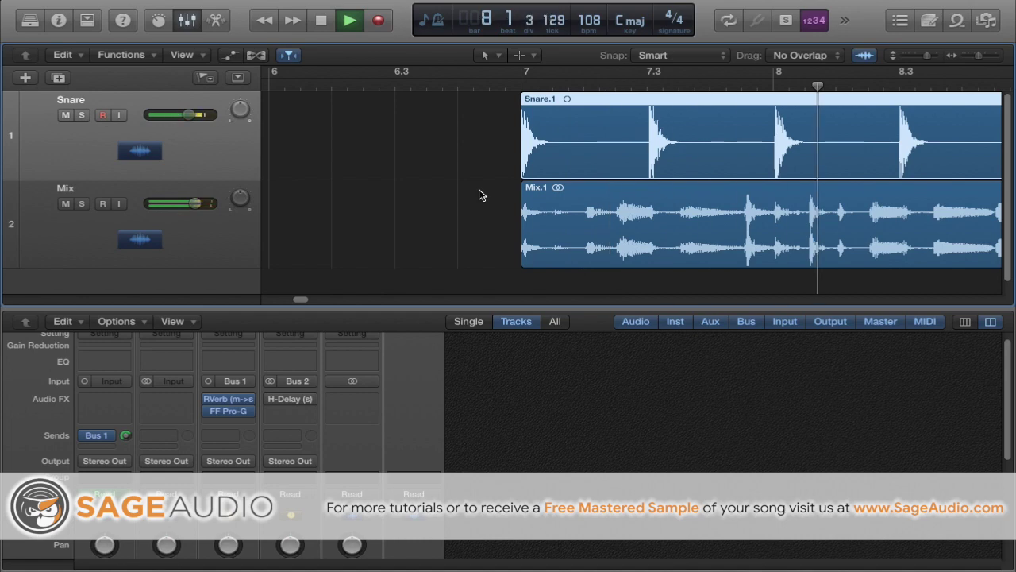
{"action": "key", "text": "s"}
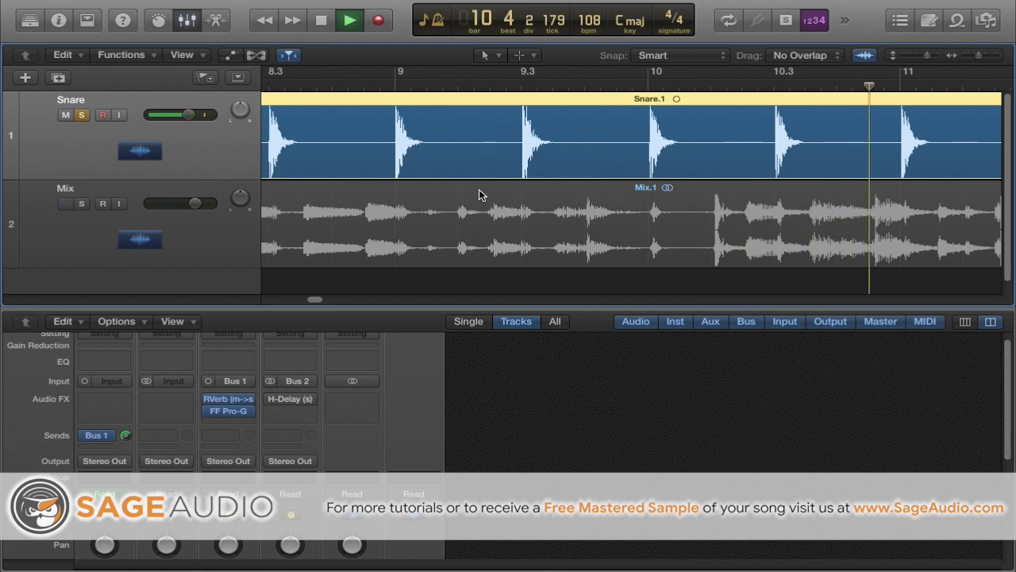
{"action": "key", "text": "s"}
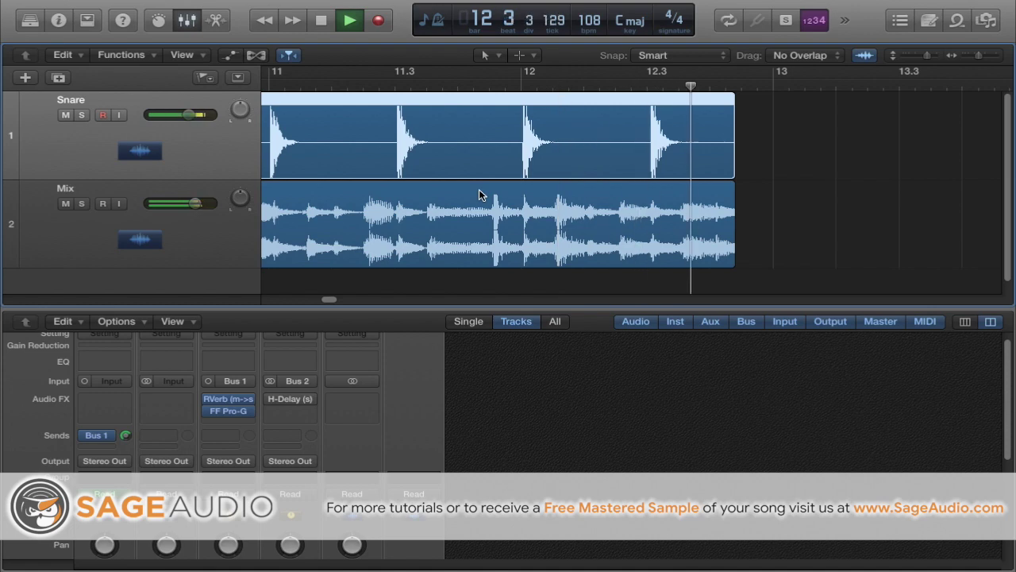
- Move the playhead back to the start of the Snare and Mix regions at bar 7
{"action": "key", "text": "comma"}
{"action": "key", "text": "comma"}
{"action": "key", "text": "comma"}
{"action": "key", "text": "comma"}
{"action": "key", "text": "comma"}
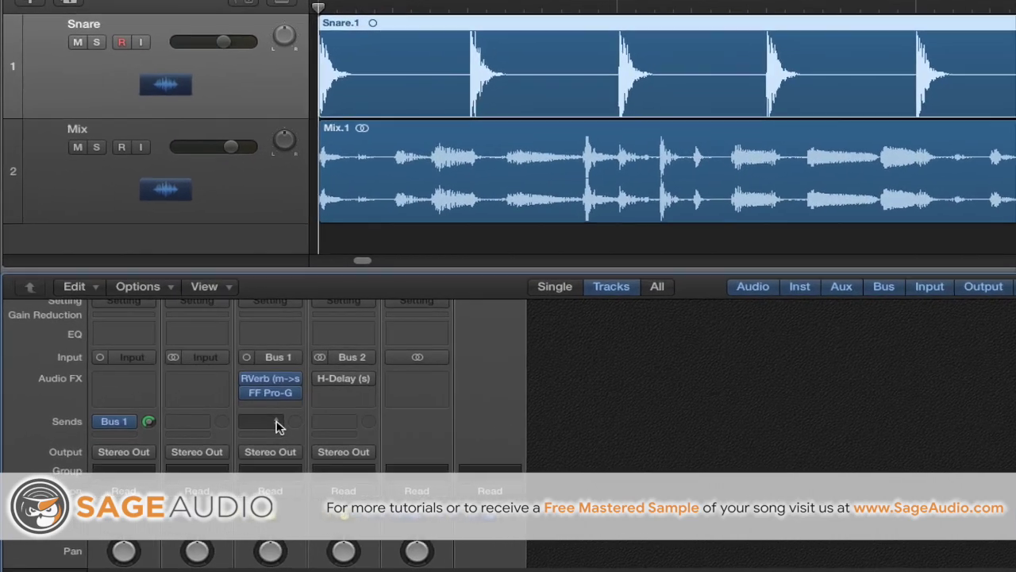
- Add a send from the GVerb channel to Bus 2 (Delay) and set the send level to its default
{"action": "left_click", "coordinate": [233, 437]}
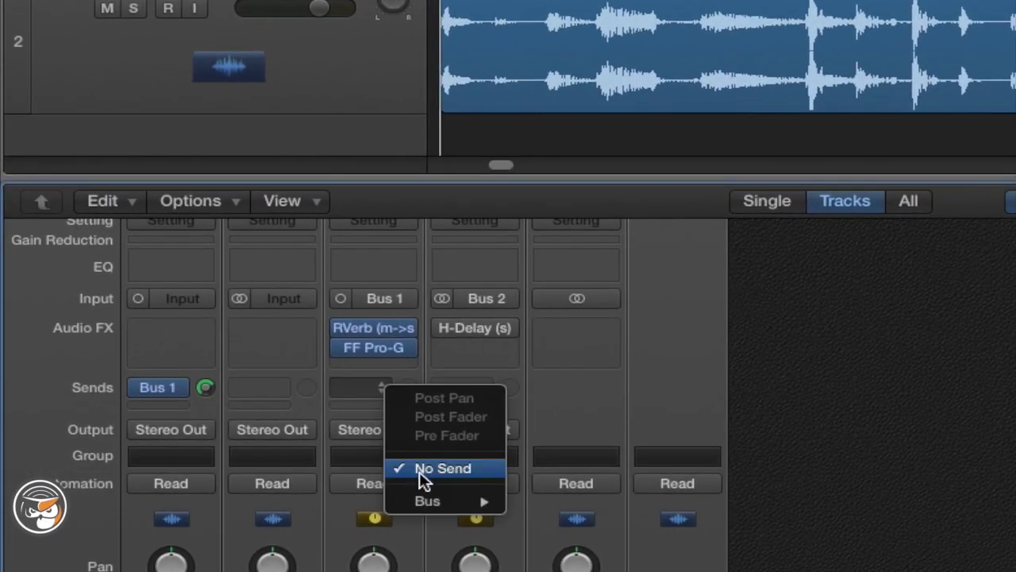
{"action": "mouse_move", "coordinate": [423, 502]}
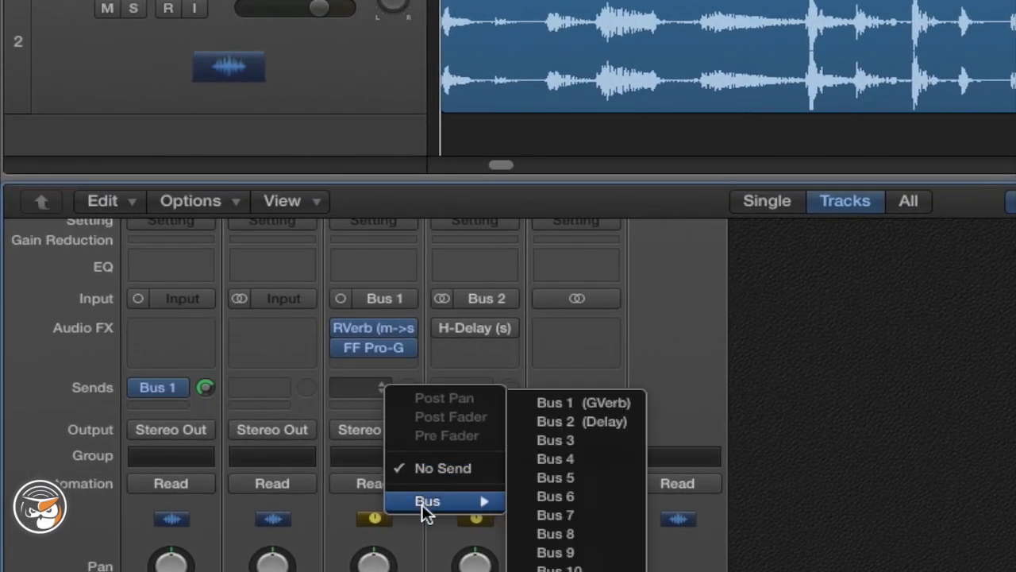
{"action": "left_click", "coordinate": [621, 425]}
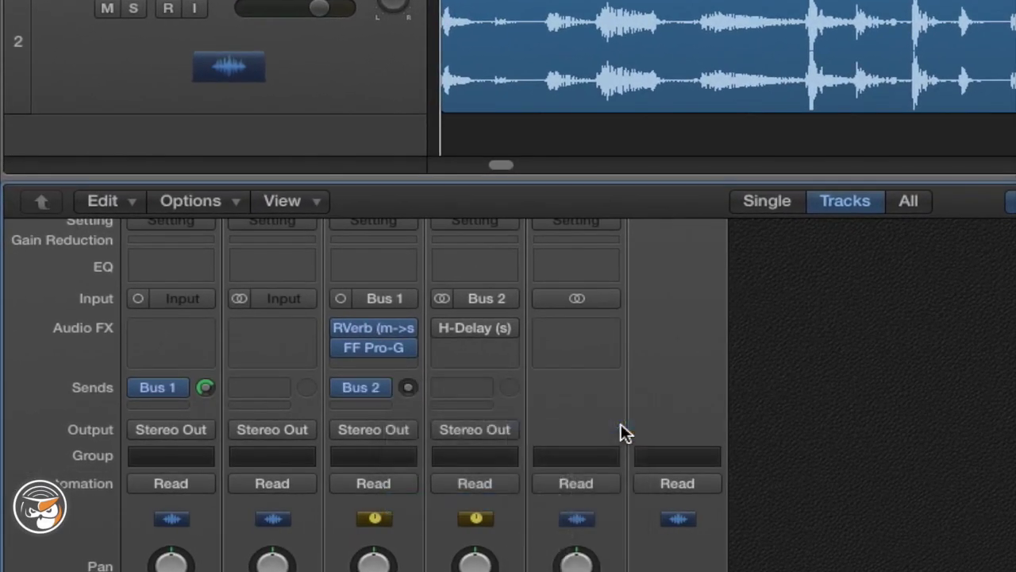
{"action": "left_click", "coordinate": [407, 386], "text": "alt"}
- Open the H-Delay on the Delay channel, set its tempo to 108 BPM, and switch the plug-in on
{"action": "left_click", "coordinate": [474, 352]}
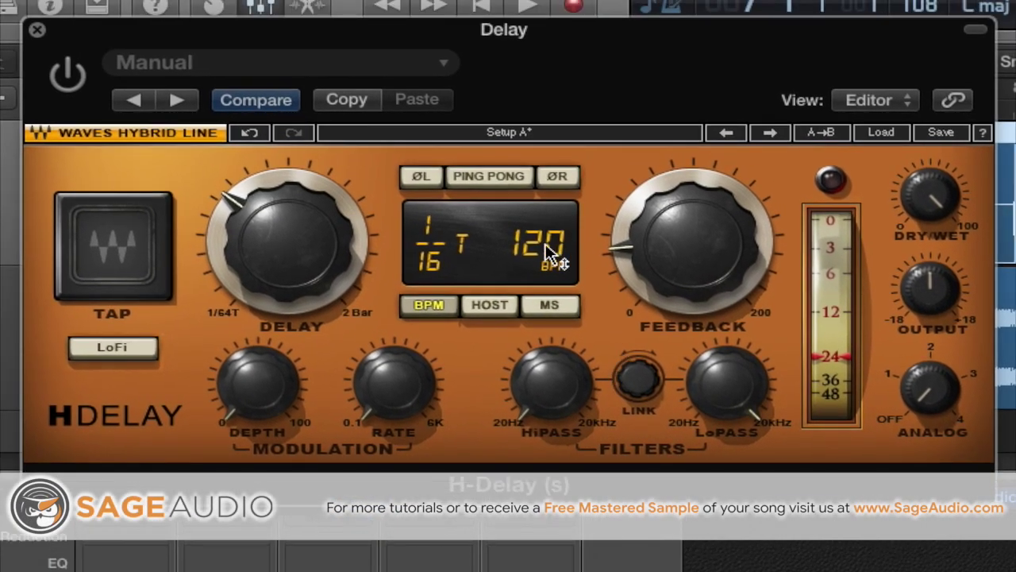
{"action": "left_click", "coordinate": [548, 250]}
{"action": "type", "text": "108"}
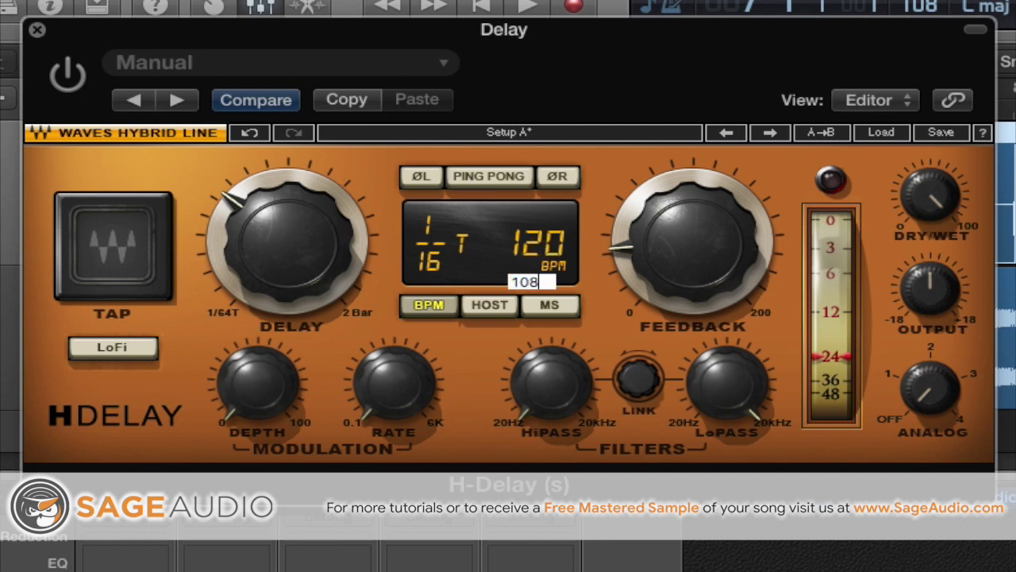
{"action": "key", "text": "Return"}
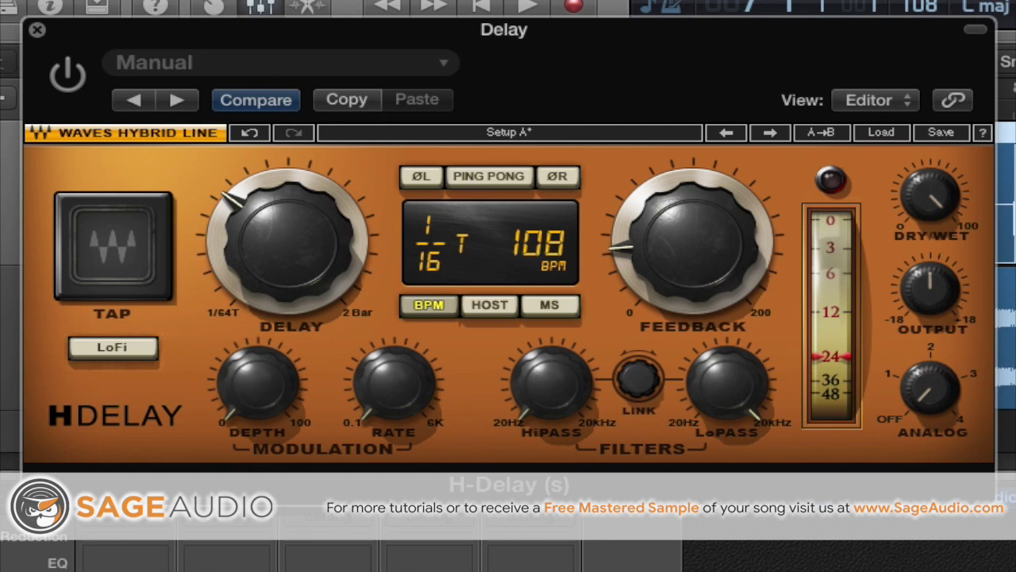
{"action": "left_click", "coordinate": [69, 74]}
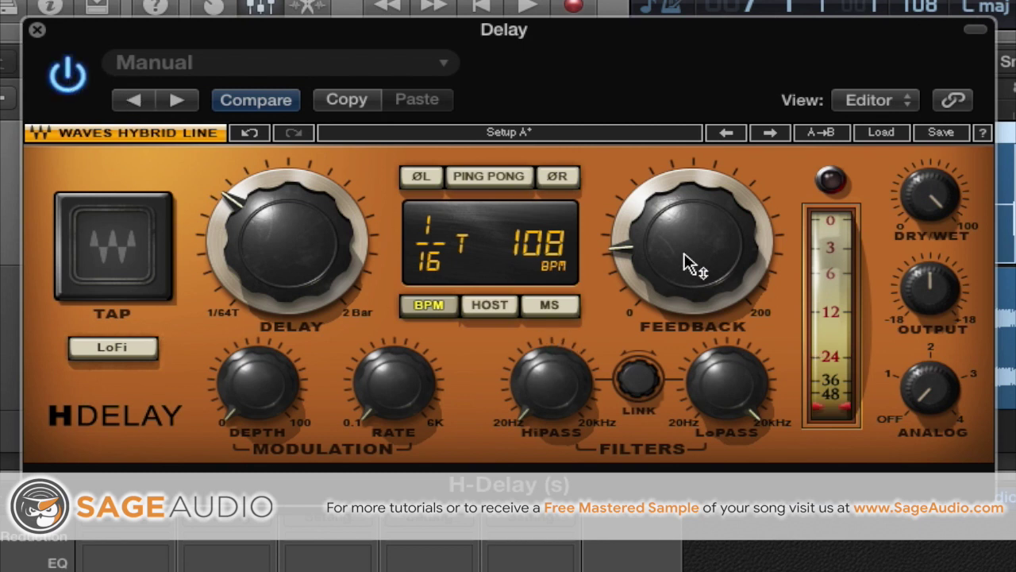
- Set the H-Delay's delay time to 1/64T, turn its feedback down to the minimum, and close its window
{"action": "left_click_drag", "start_coordinate": [688, 264], "coordinate": [680, 209]}
{"action": "left_click_drag", "start_coordinate": [272, 228], "coordinate": [272, 262]}
{"action": "mouse_move", "coordinate": [660, 228]}
{"action": "left_mouse_down"}
{"action": "mouse_move", "coordinate": [672, 249]}
{"action": "mouse_move", "coordinate": [659, 220]}
{"action": "left_mouse_up"}
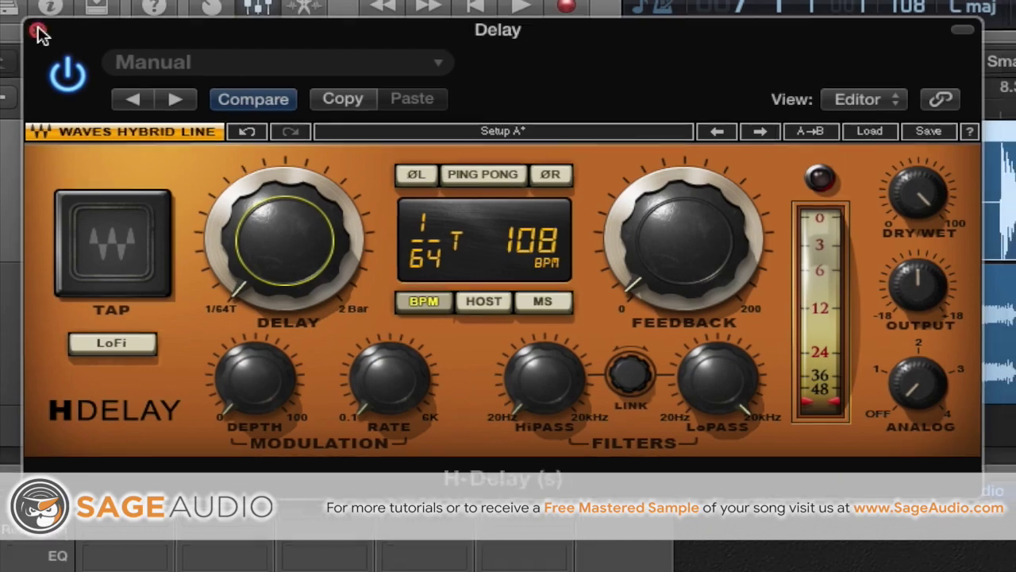
{"action": "left_click", "coordinate": [37, 29]}
- Mute the Mix track and play the snare alone with its gated reverb and delay
{"action": "left_click", "coordinate": [63, 268]}
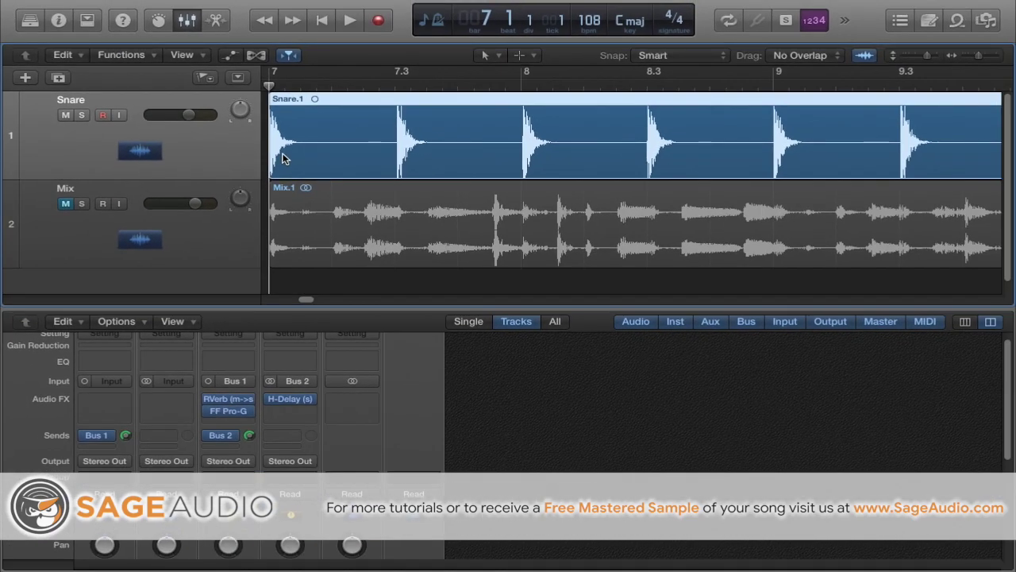
{"action": "key", "text": "space"}
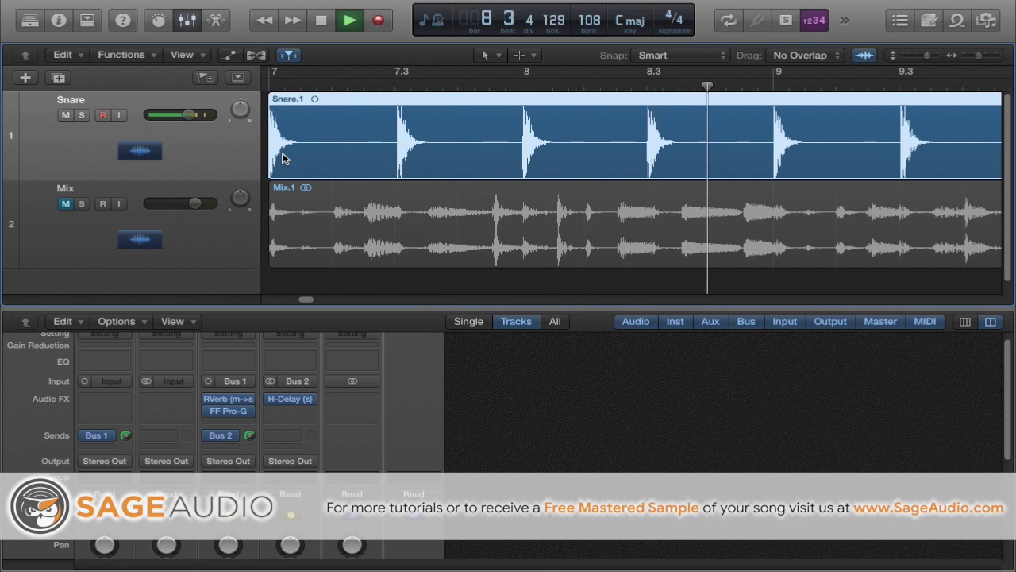
{"action": "key", "text": "space"}
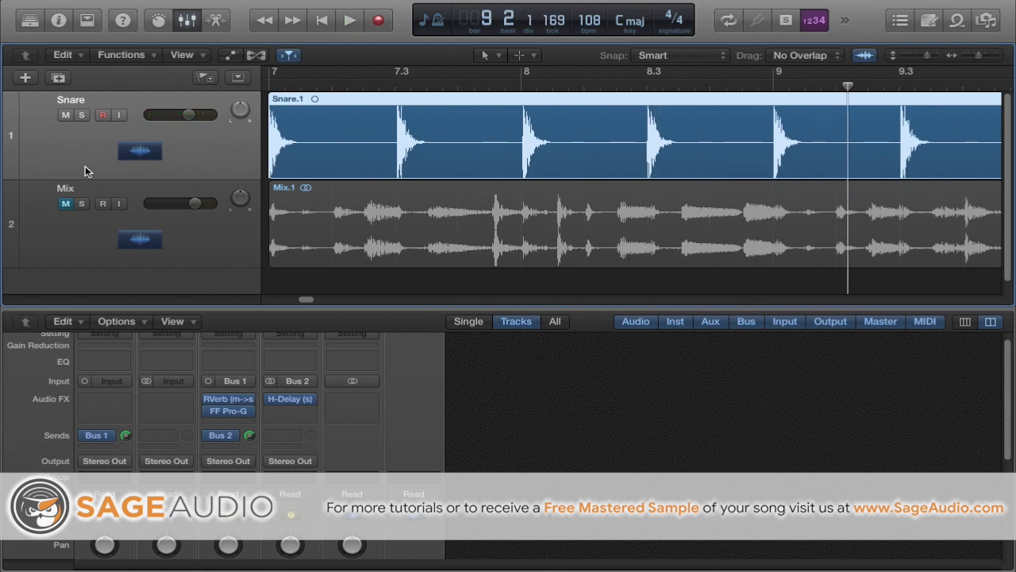
- Unmute the Mix track and play both tracks from bar 7 to the end of the regions while checking the channel levels
{"action": "left_click", "coordinate": [67, 203]}
{"action": "left_click", "coordinate": [267, 81]}
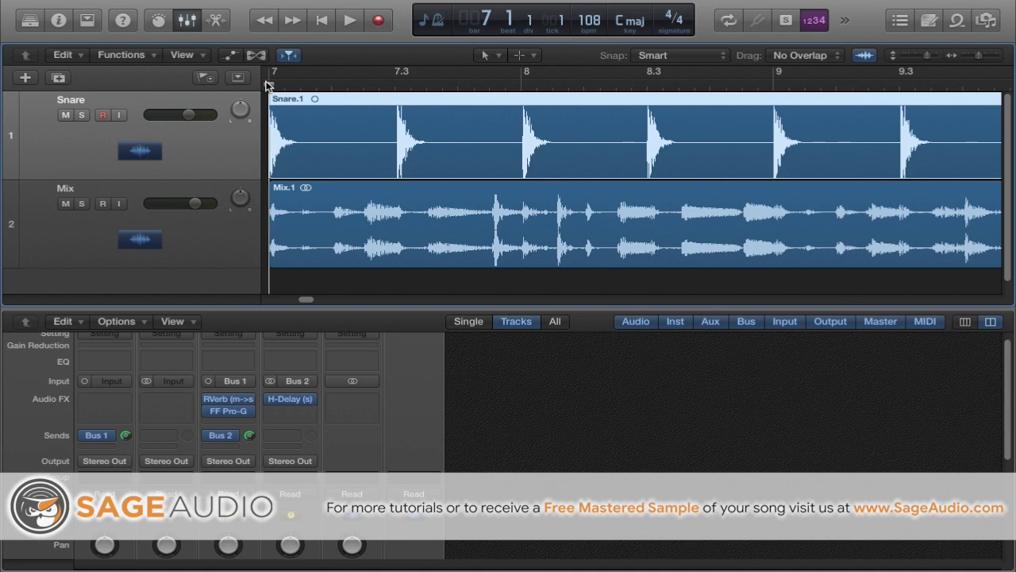
{"action": "key", "text": "space"}
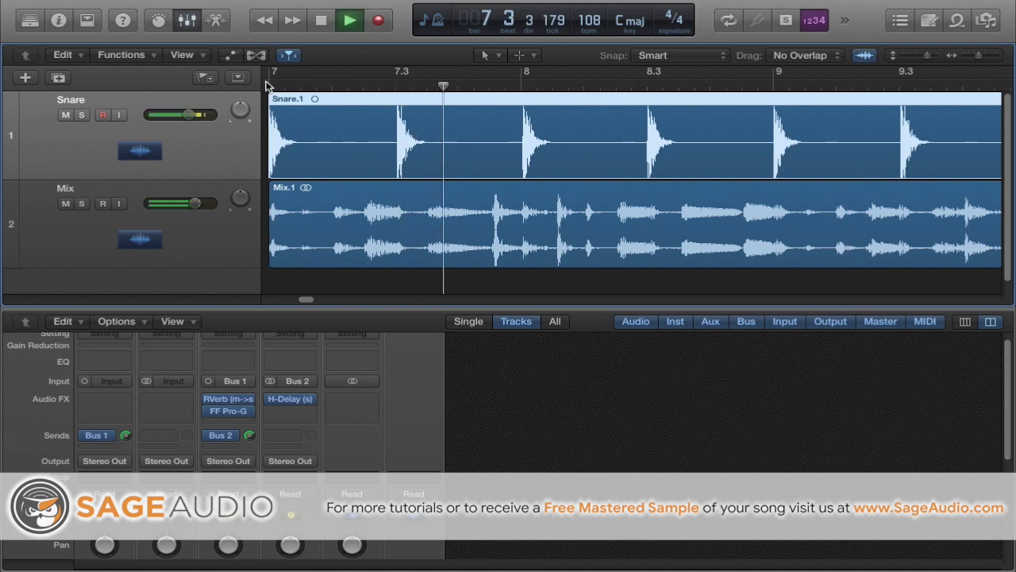
{"action": "scroll", "coordinate": [519, 465], "scroll_direction": "down", "scroll_amount": 3}
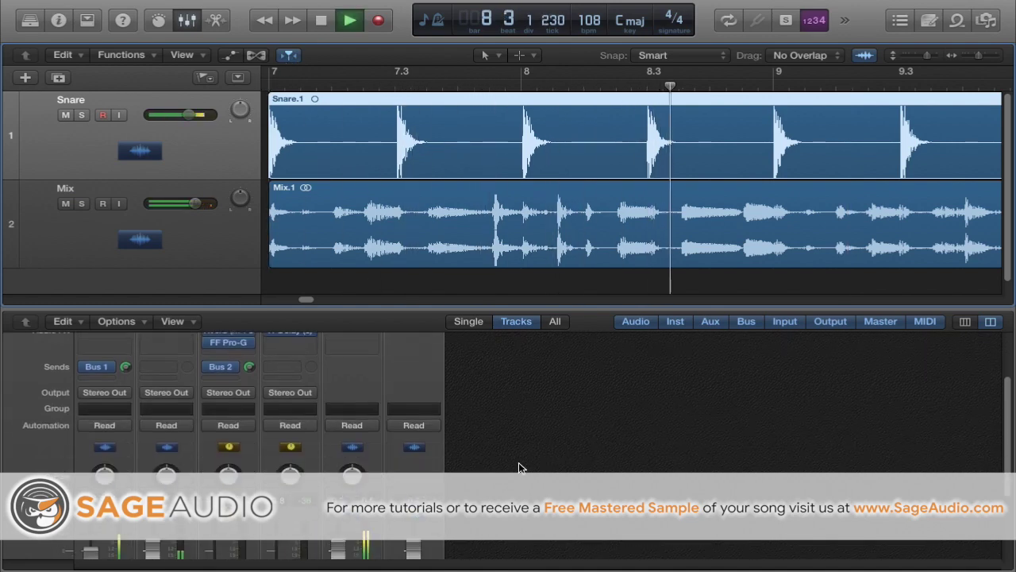
{"action": "scroll", "coordinate": [518, 465], "scroll_direction": "down", "scroll_amount": 3}
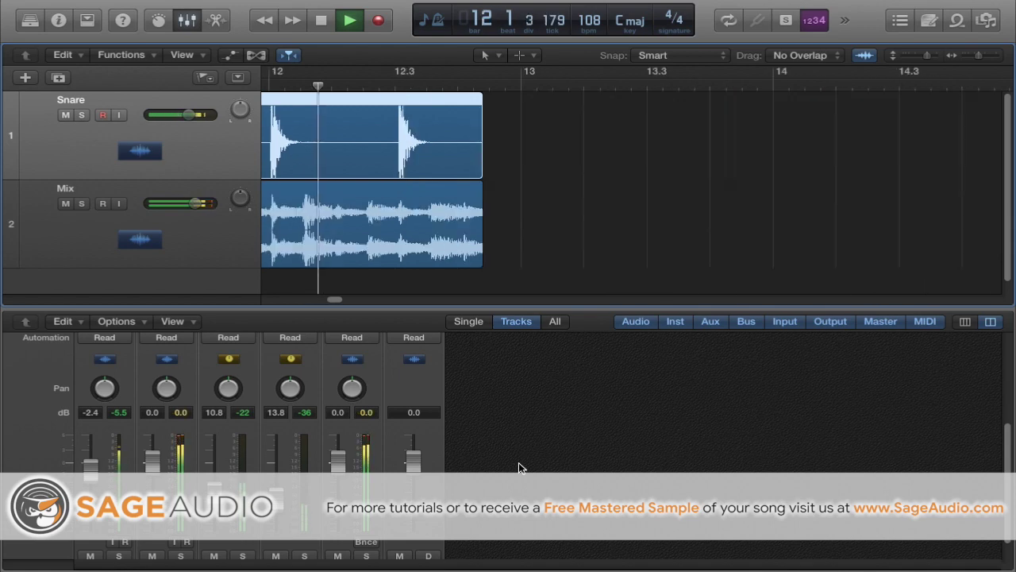
{"action": "key", "text": "space"}
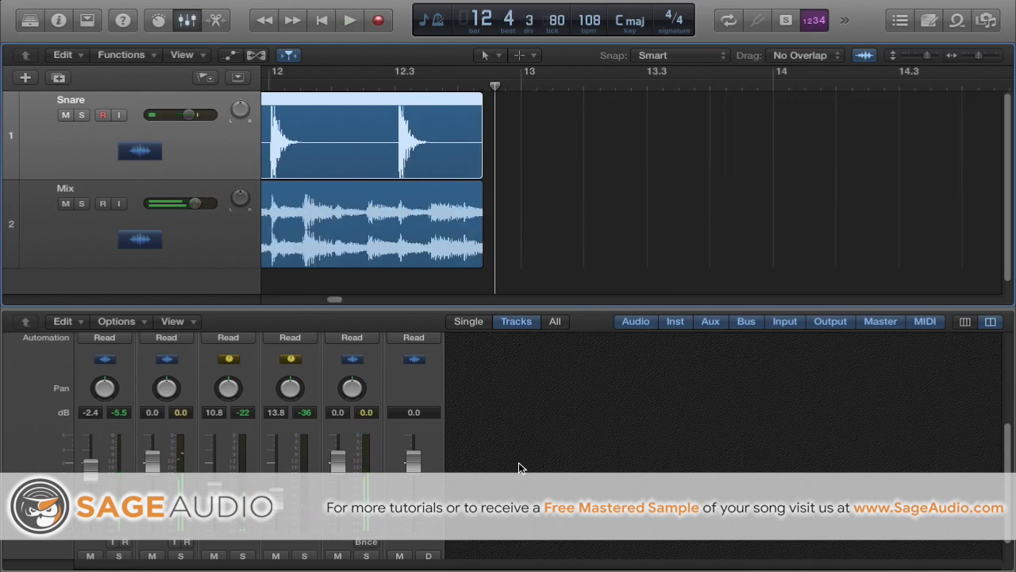